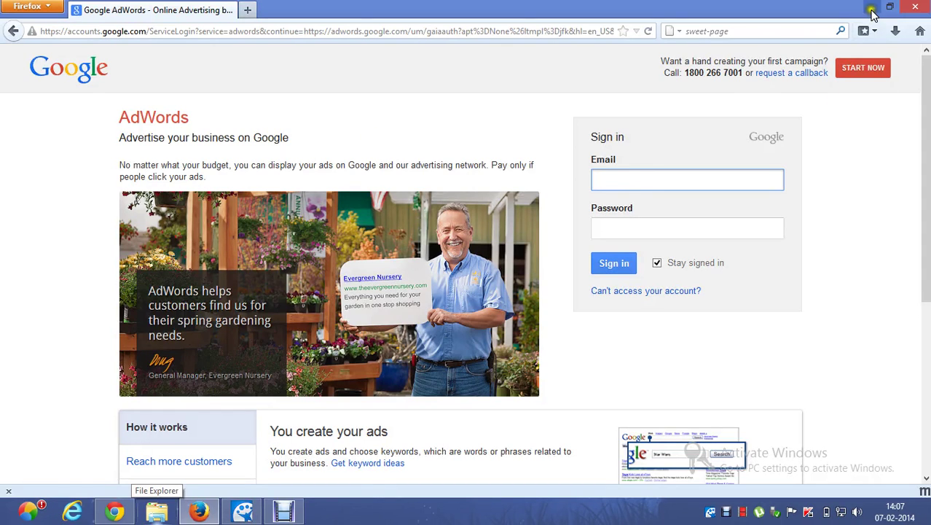
# Sign in to AdWords with the saved account login to reach All online campaigns
pyautogui.click(871, 6)
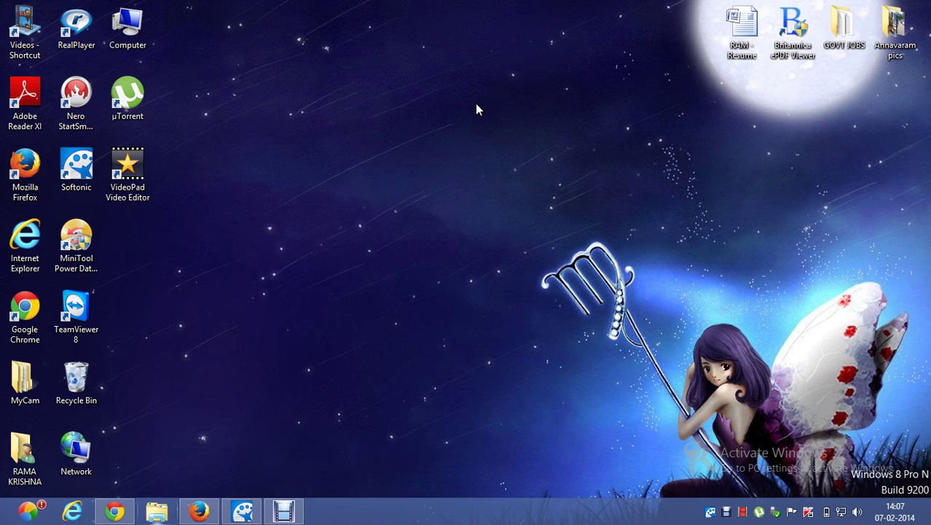
pyautogui.click(199, 511)
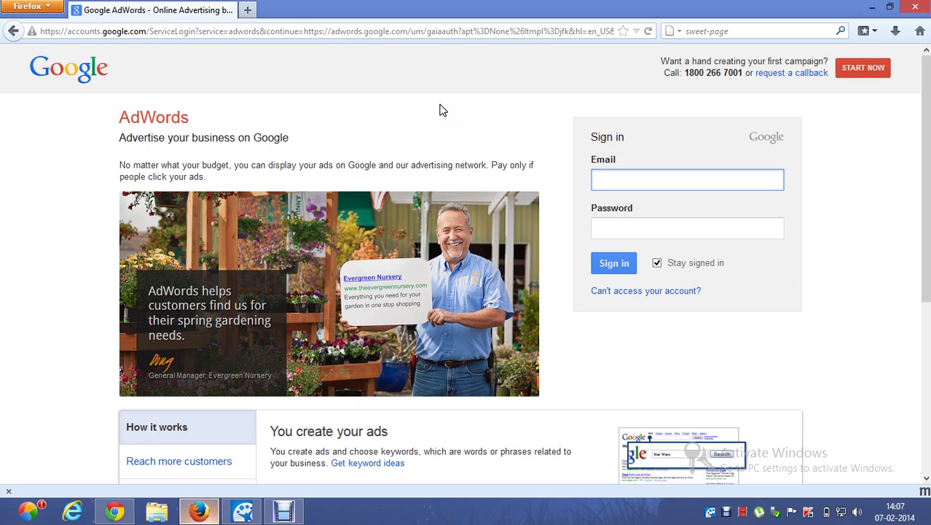
pyautogui.click(629, 175)
pyautogui.click(623, 211)
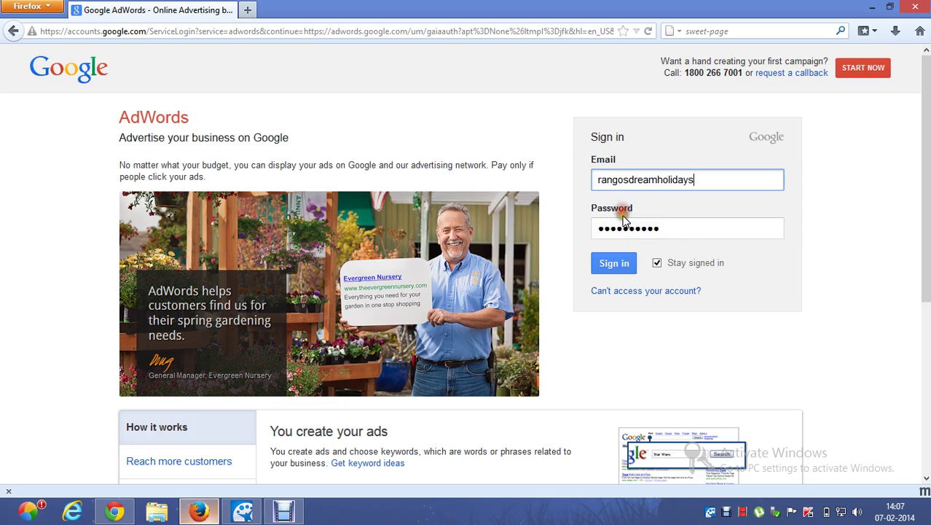
pyautogui.click(617, 263)
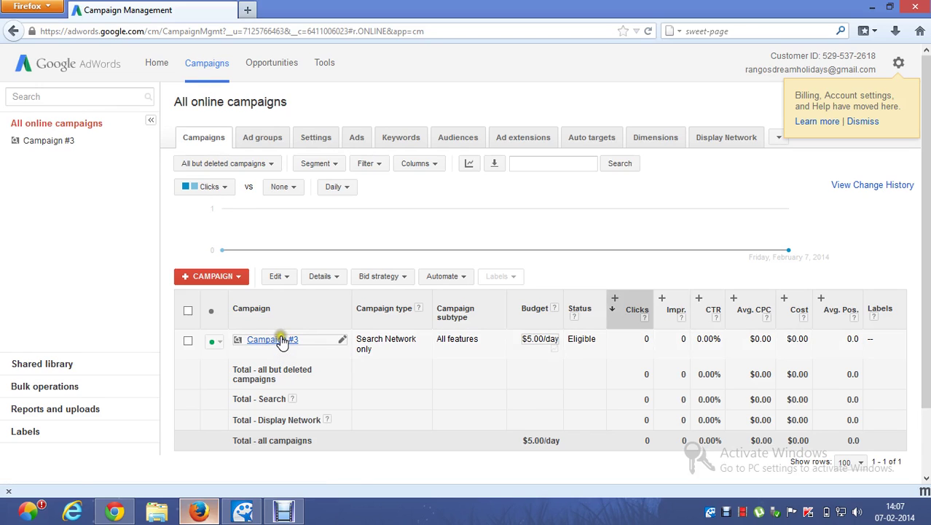
# Show the account's Ads list, which reports no ads exist yet
pyautogui.click(358, 138)
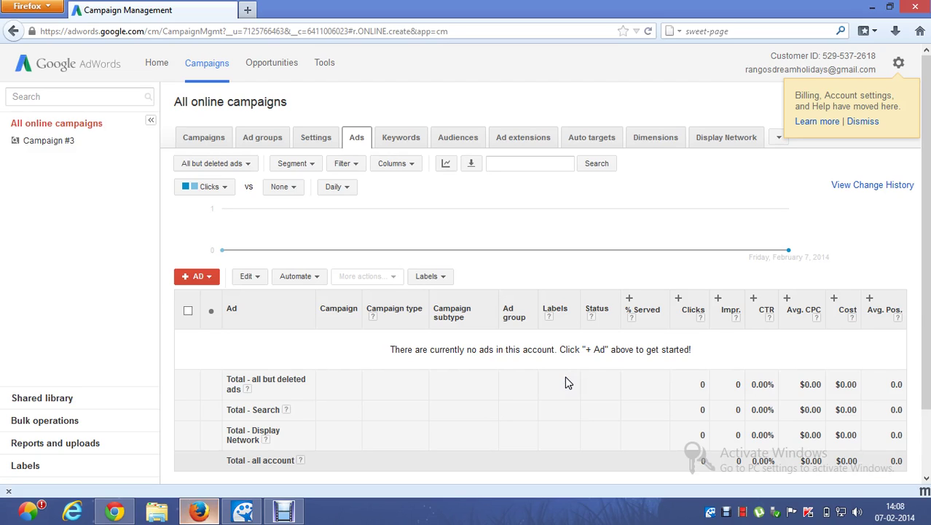
pyautogui.moveTo(497, 220)
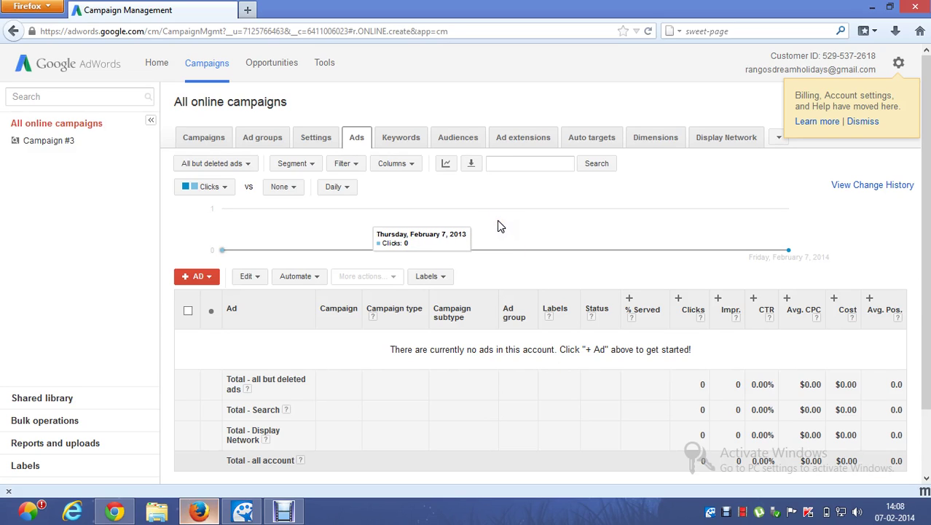
pyautogui.click(506, 250)
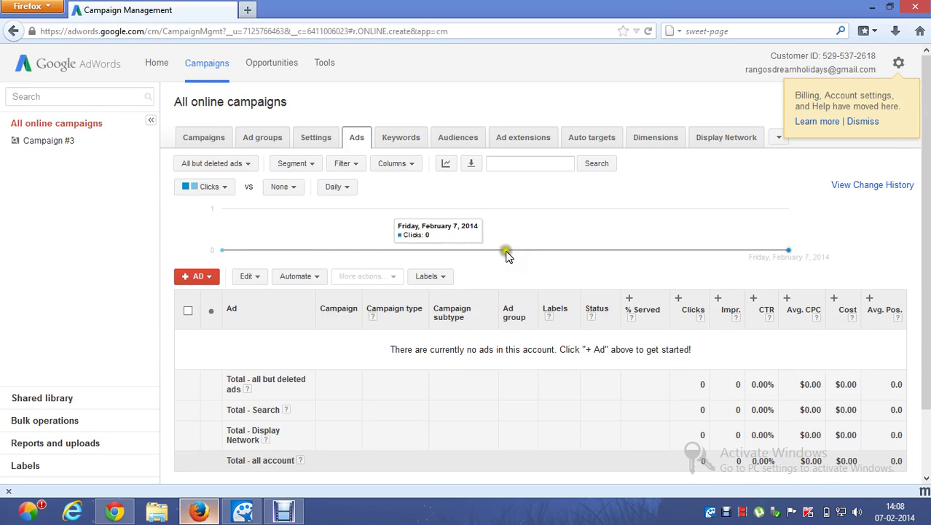
pyautogui.scroll(-2, 506, 254)
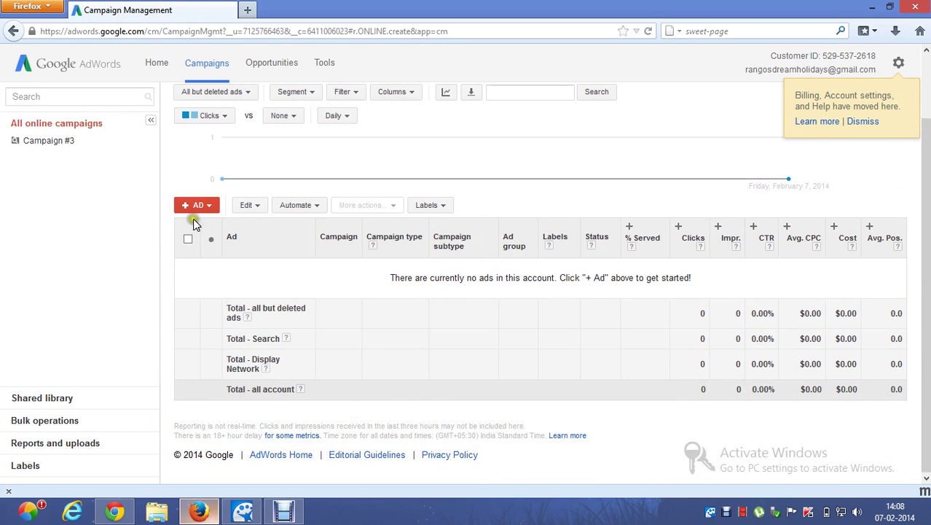
pyautogui.click(203, 207)
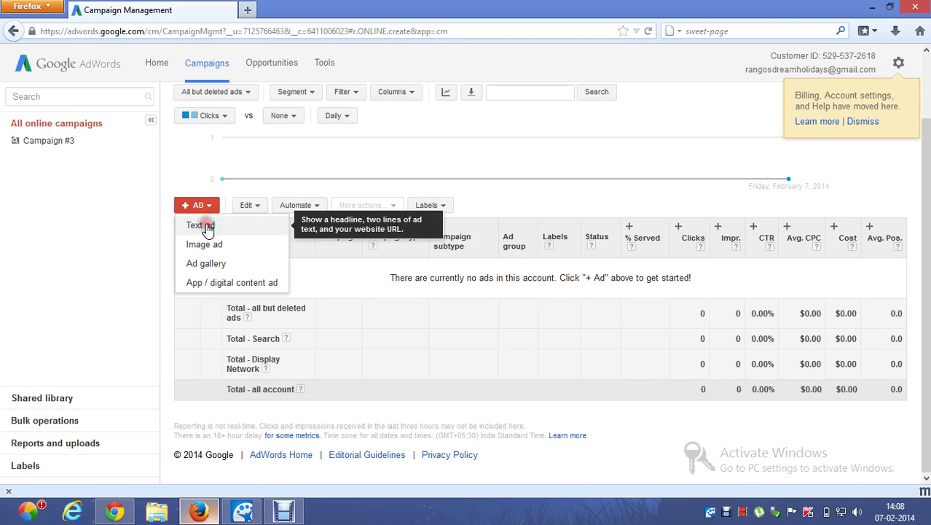
# Start a new text ad from the +AD menu
pyautogui.click(208, 227)
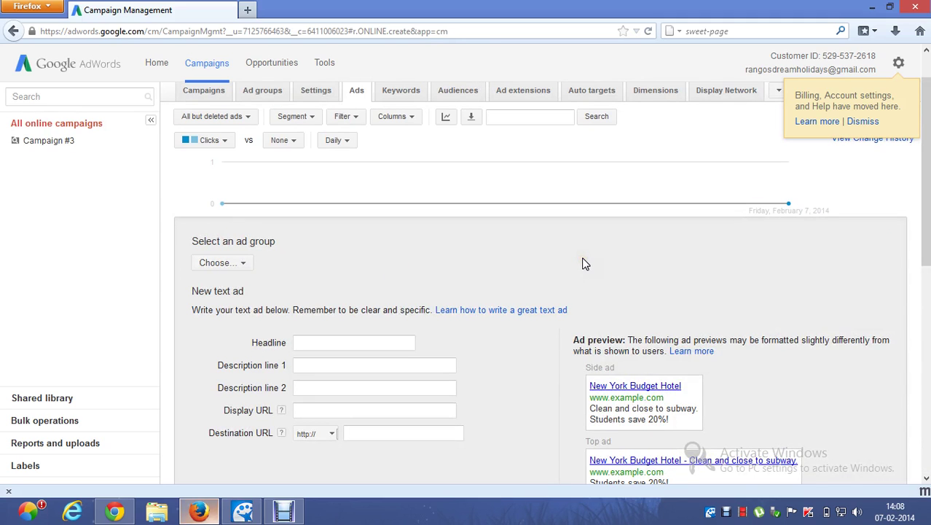
pyautogui.scroll(1, 539, 244)
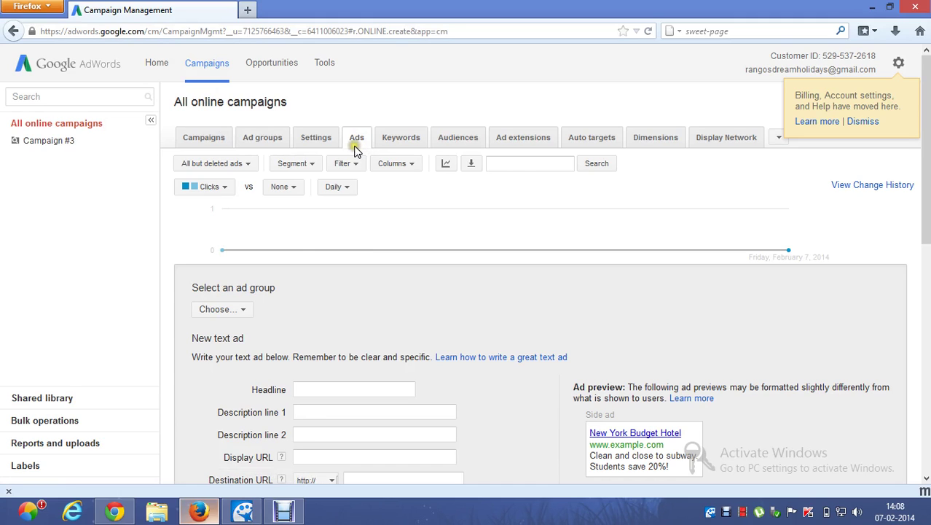
pyautogui.scroll(-3, 372, 338)
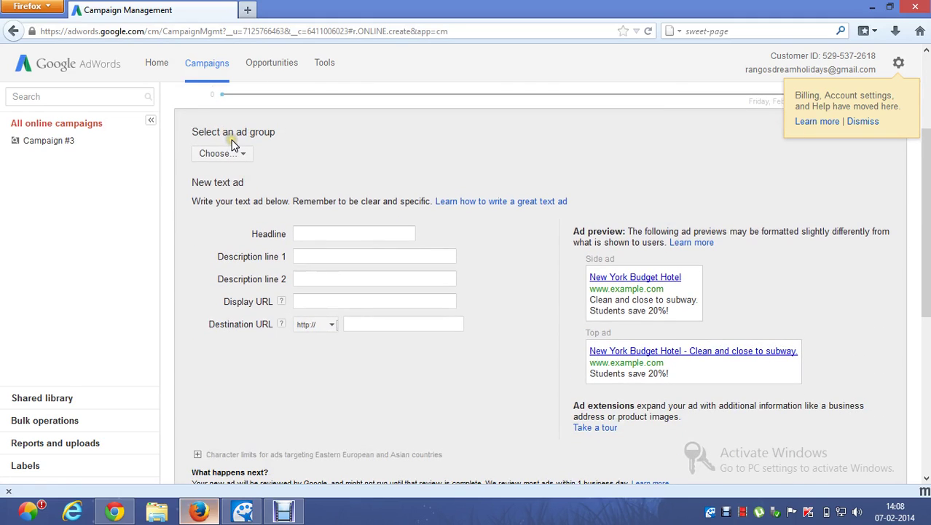
pyautogui.click(248, 146)
pyautogui.click(246, 153)
pyautogui.click(253, 153)
# Assign the new ad to Campaign #3 > Ad Group #1
pyautogui.click(244, 156)
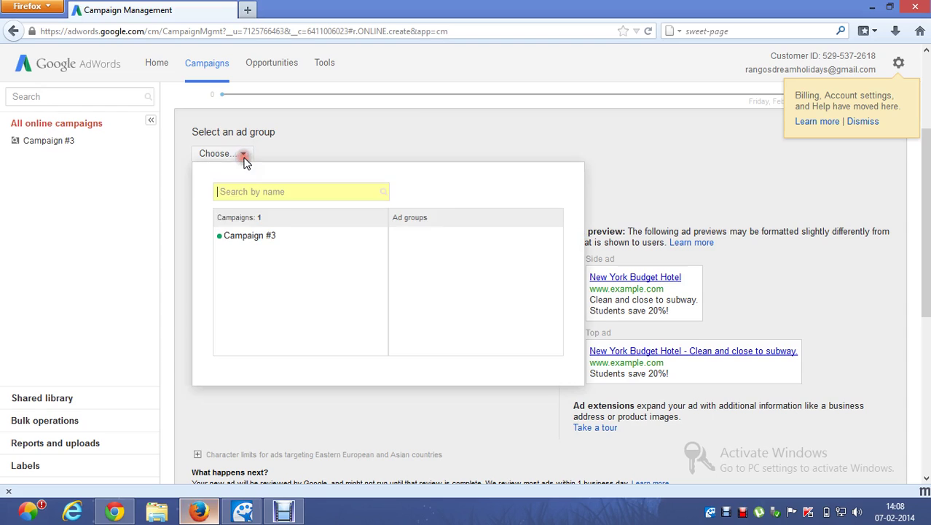
pyautogui.click(251, 238)
pyautogui.click(252, 239)
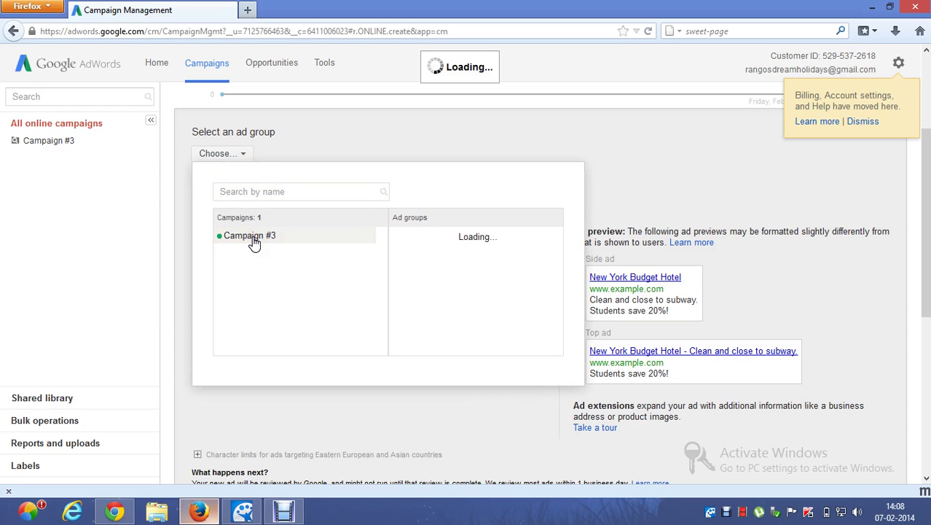
pyautogui.click(255, 239)
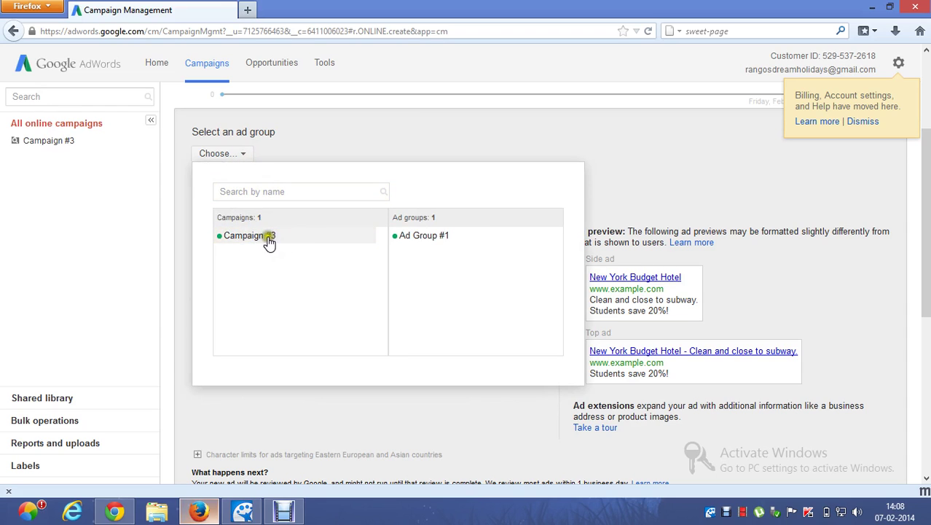
pyautogui.click(422, 238)
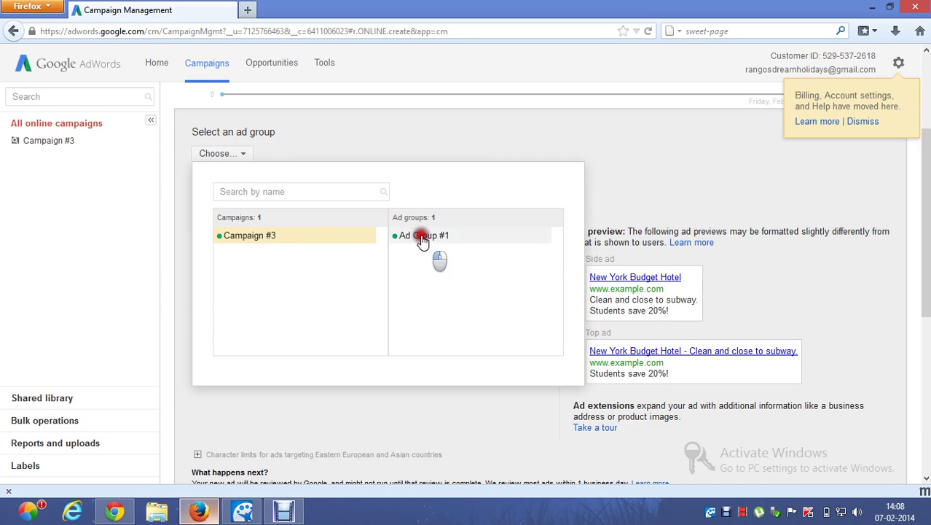
pyautogui.click(374, 229)
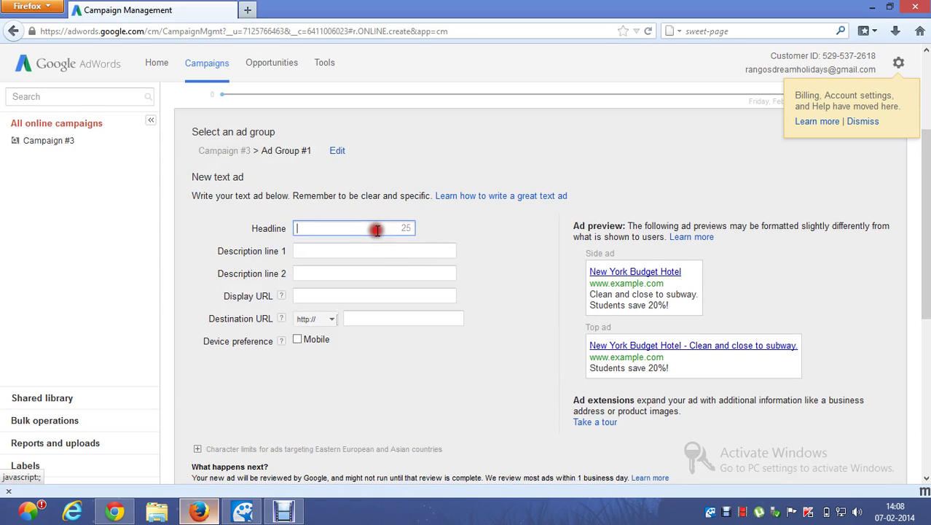
pyautogui.click(353, 250)
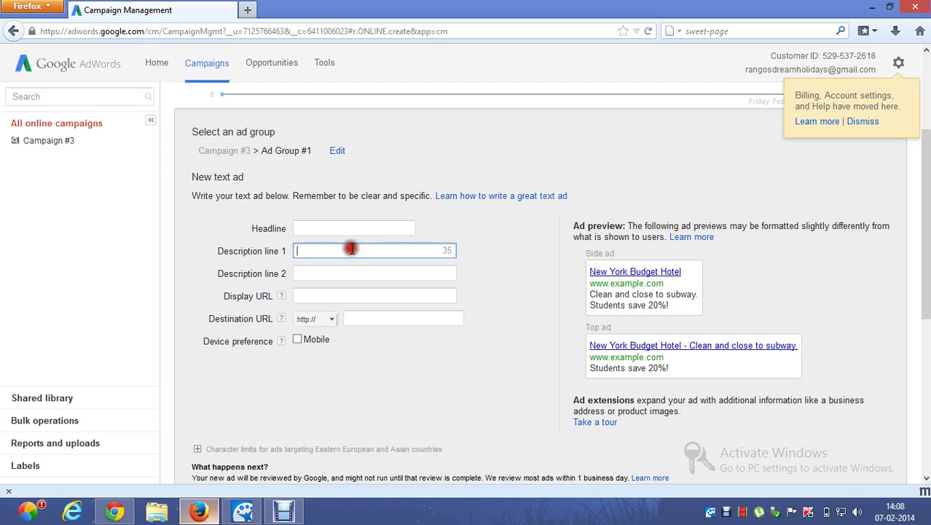
pyautogui.click(338, 273)
pyautogui.click(335, 293)
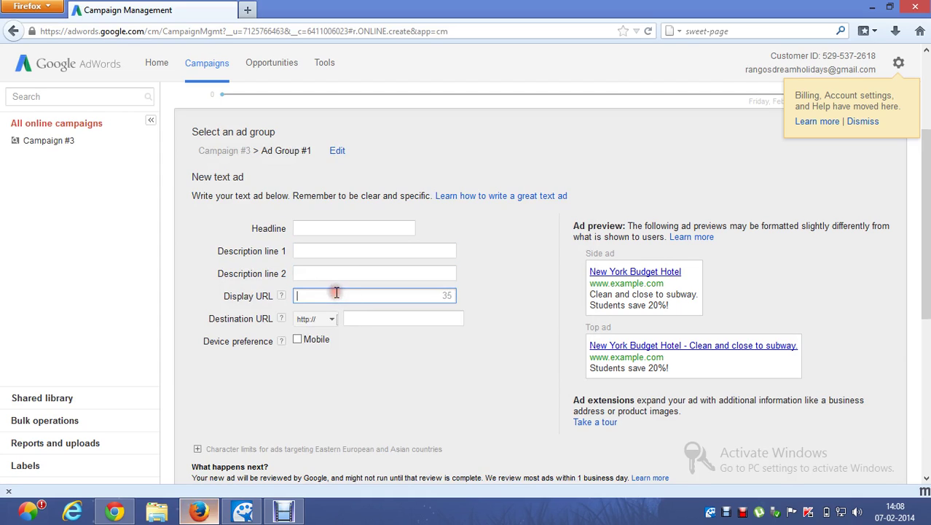
pyautogui.click(322, 251)
pyautogui.click(309, 270)
pyautogui.click(308, 291)
pyautogui.click(307, 226)
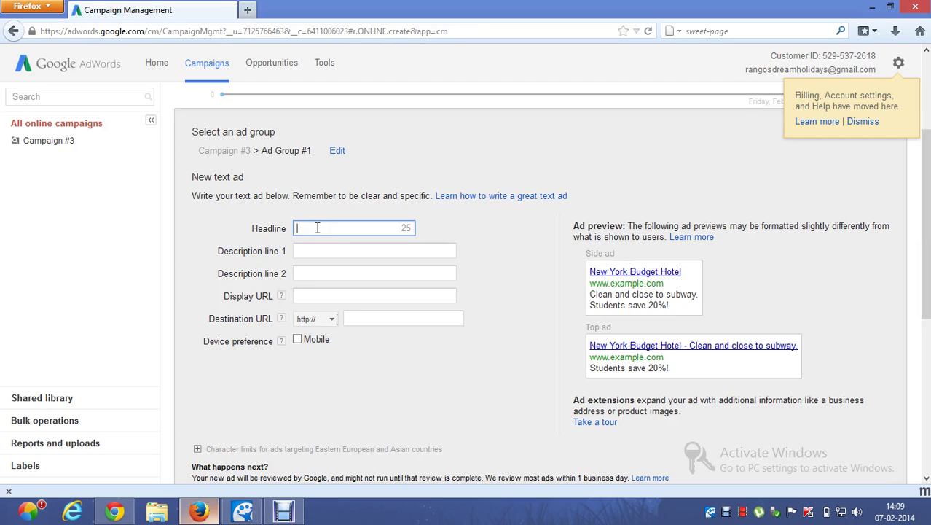
# Enter the headline 'Amazing Kashmir Packages'
pyautogui.write('Amazing Ka')
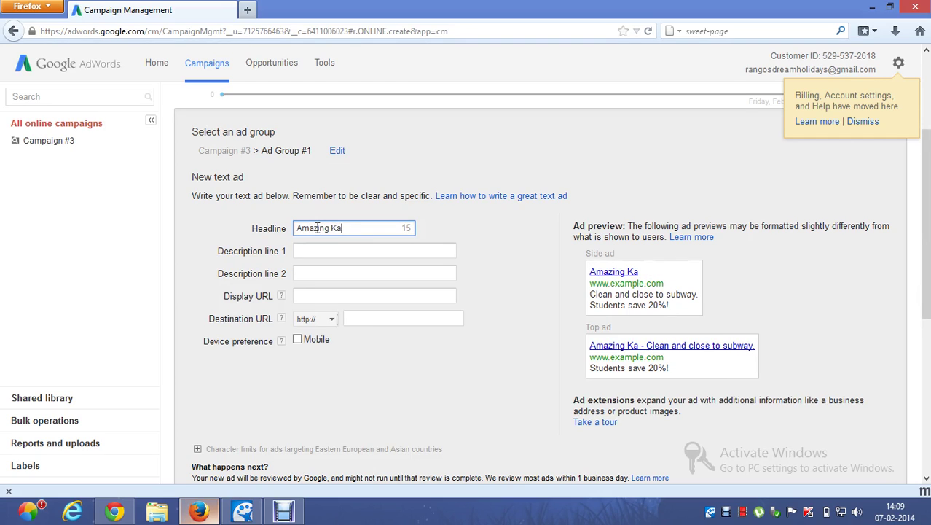
pyautogui.write('shmir P')
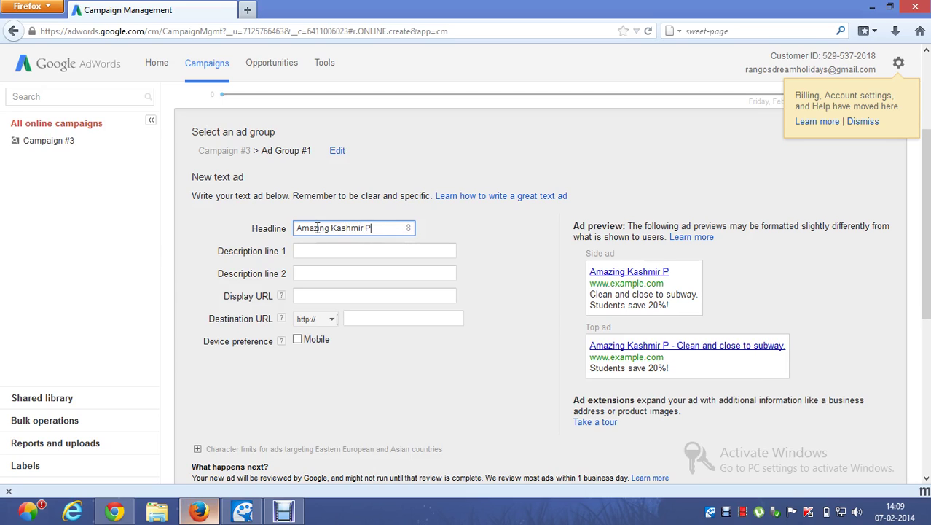
pyautogui.write('ackages')
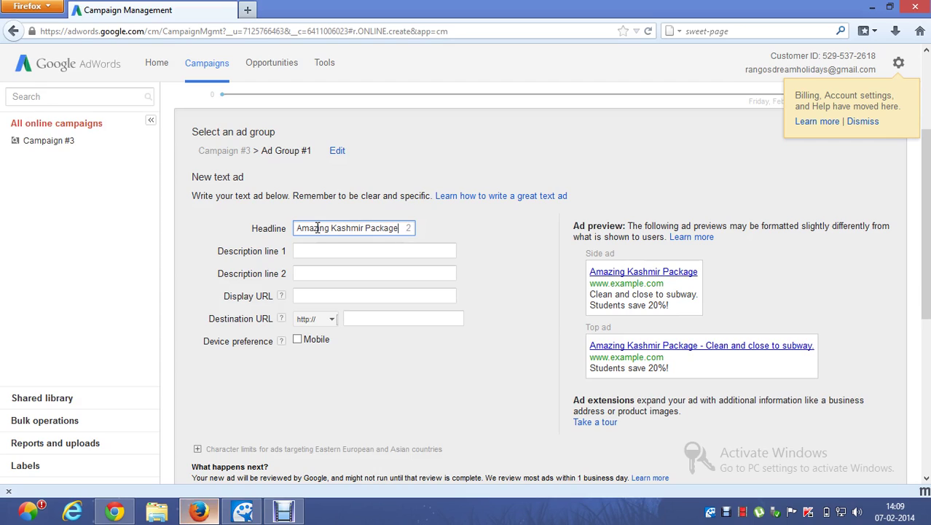
pyautogui.click(333, 249)
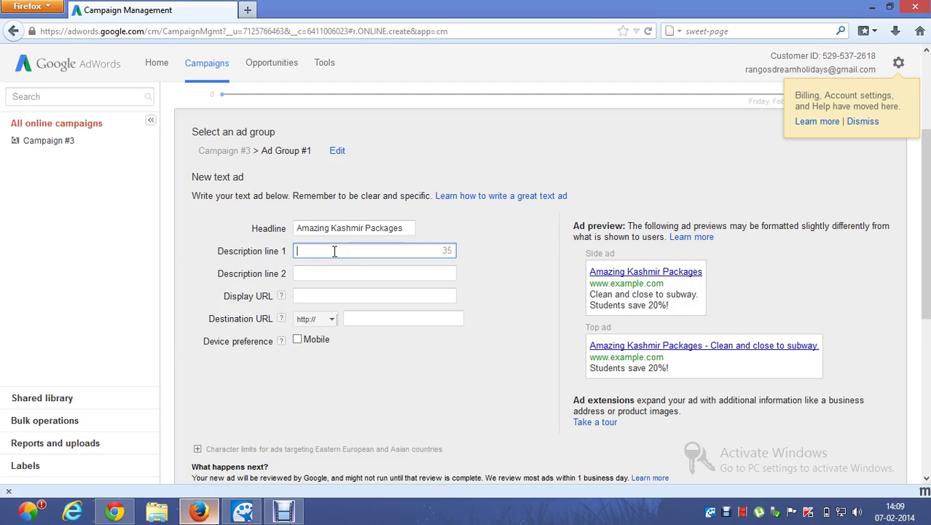
# Enter description line 1 'Srinagar house boats, Leh, Ladakh', correcting the Ladakg typo
pyautogui.write('Sr')
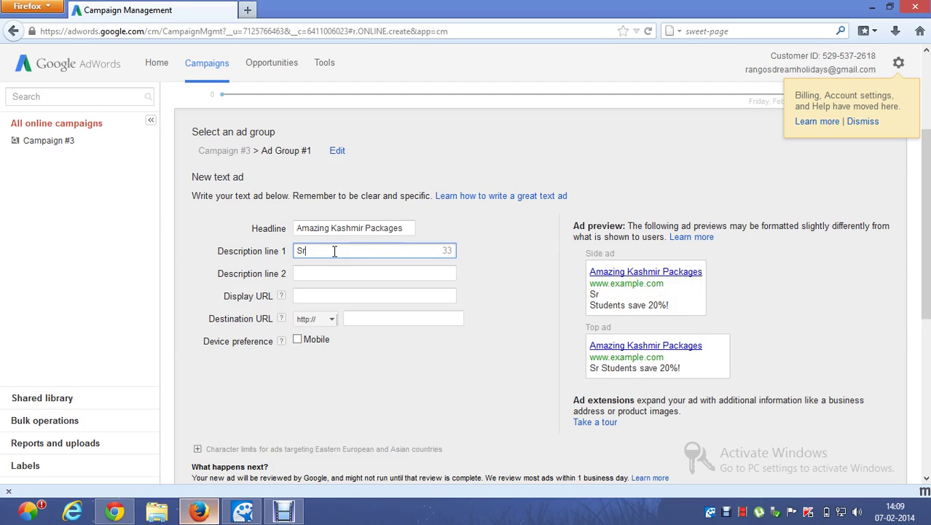
pyautogui.write('inagar ho')
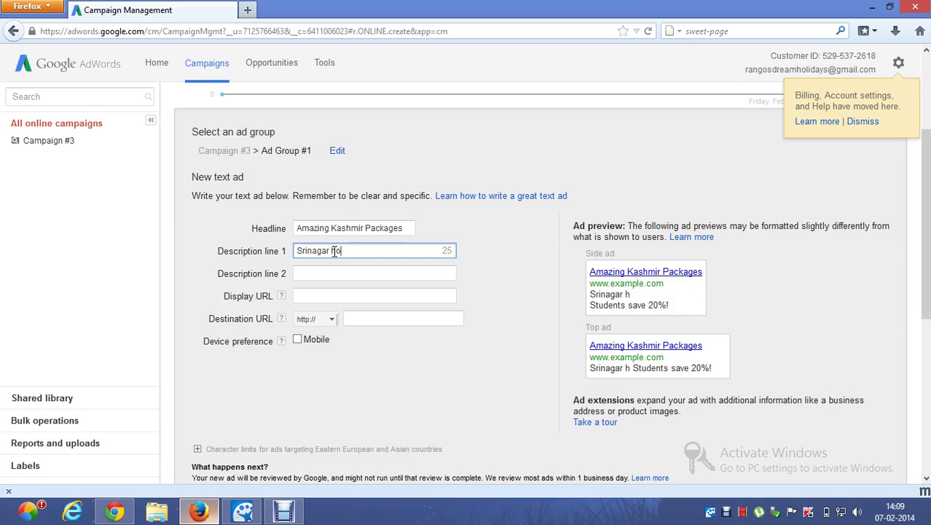
pyautogui.write('use boats')
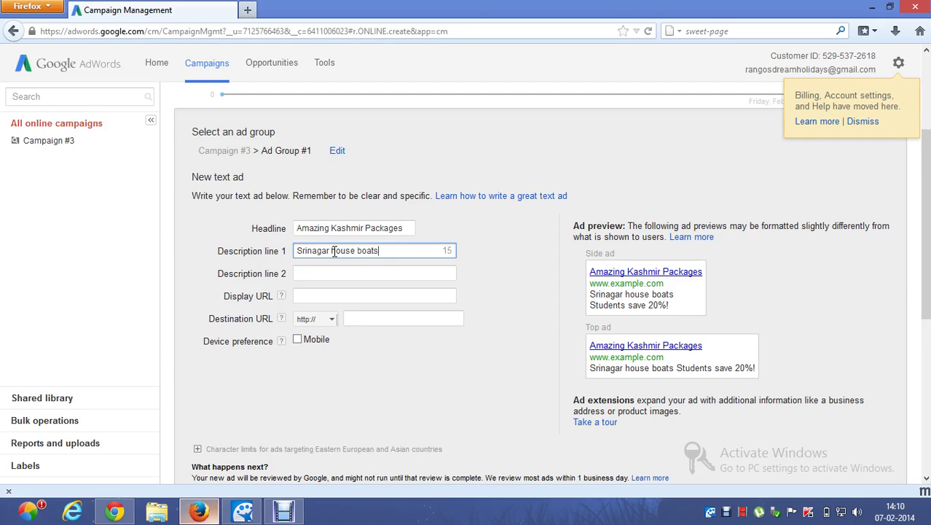
pyautogui.write(', ')
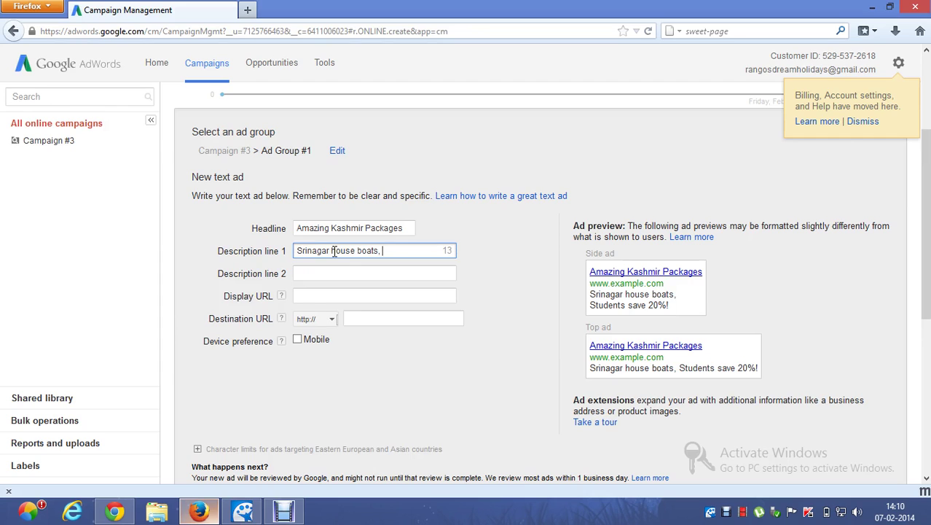
pyautogui.write('Leh,')
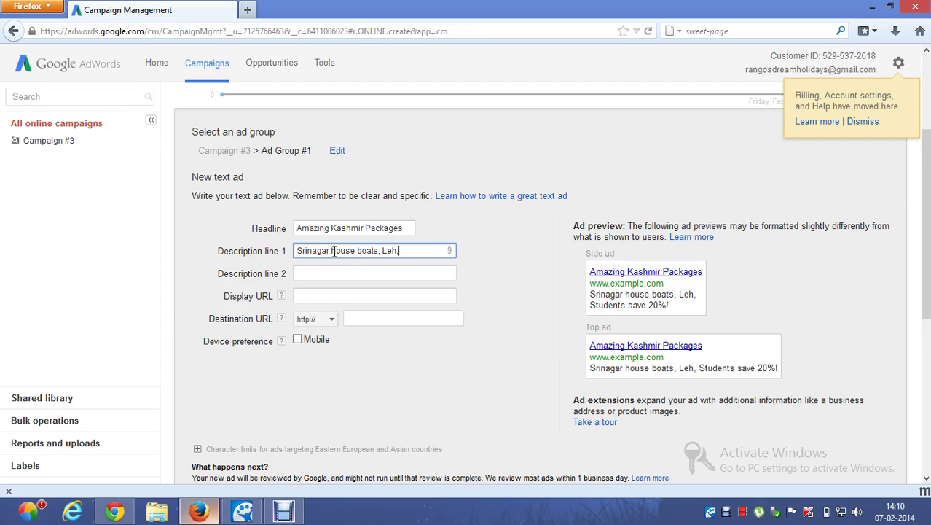
pyautogui.write(' Ladakg')
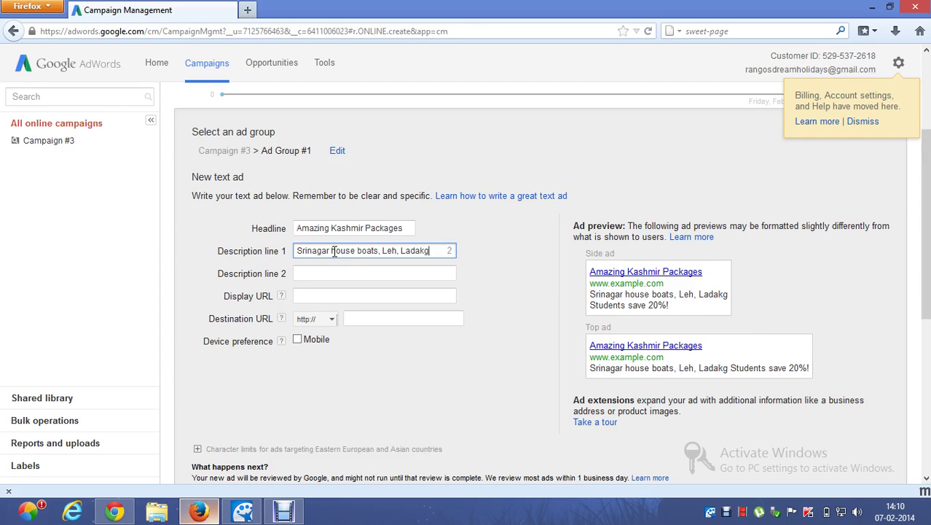
pyautogui.press('BackSpace')
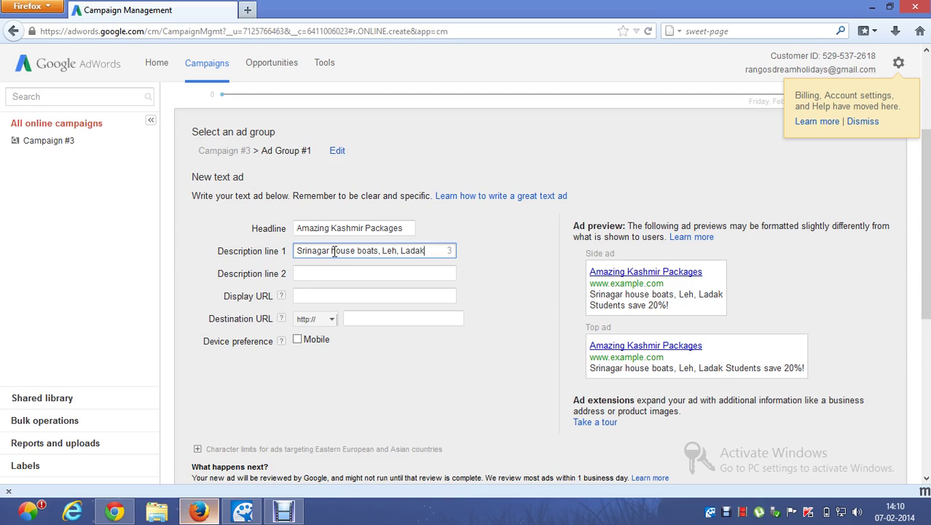
pyautogui.write('h')
# Enter description line 2 'Gulmarg packages @ 10% discount'
pyautogui.click(309, 274)
pyautogui.write('Gu')
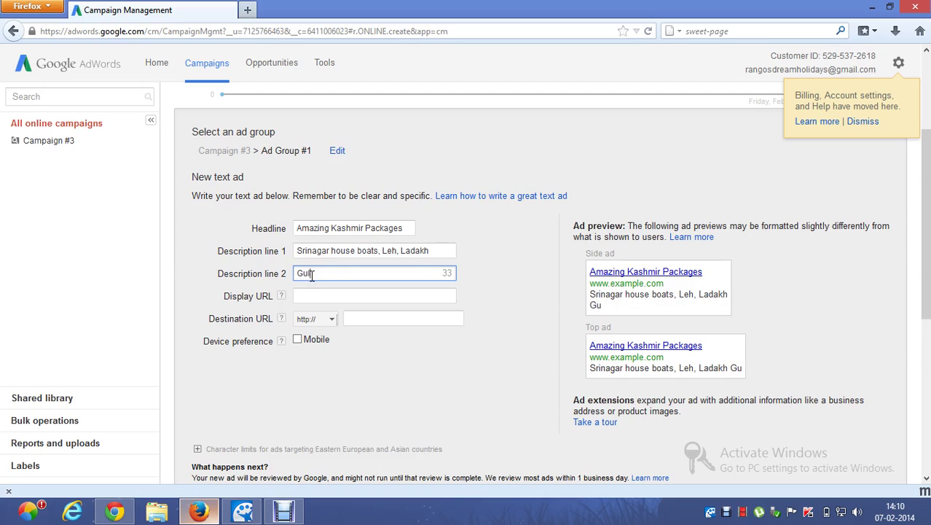
pyautogui.write('lmarg')
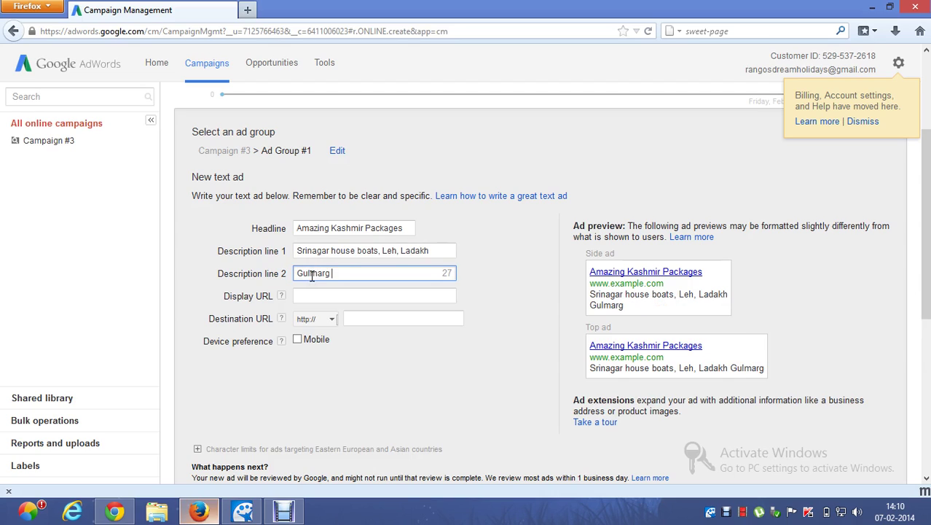
pyautogui.write('packages')
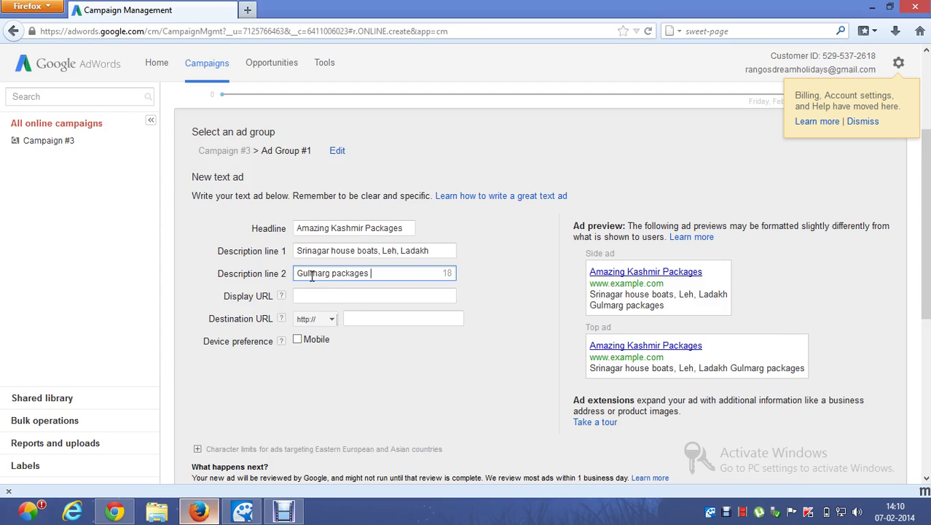
pyautogui.write(' @')
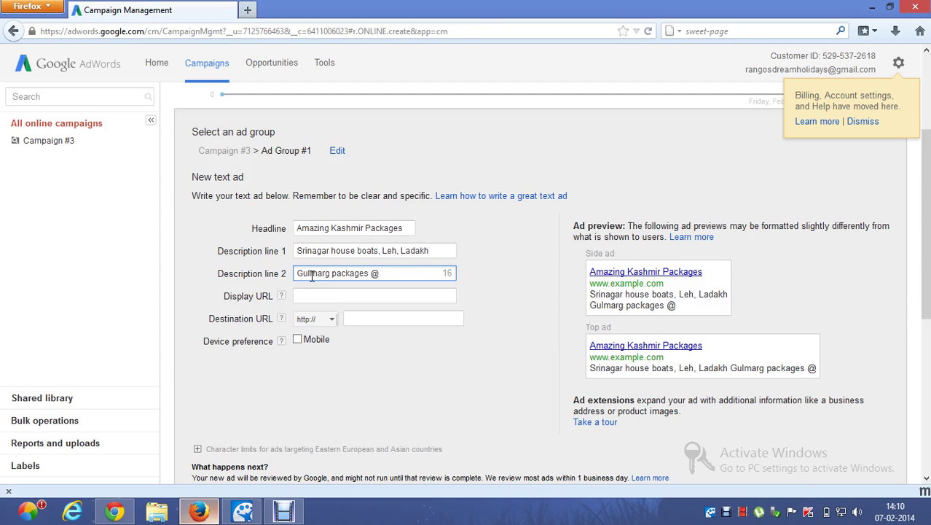
pyautogui.write(' 10')
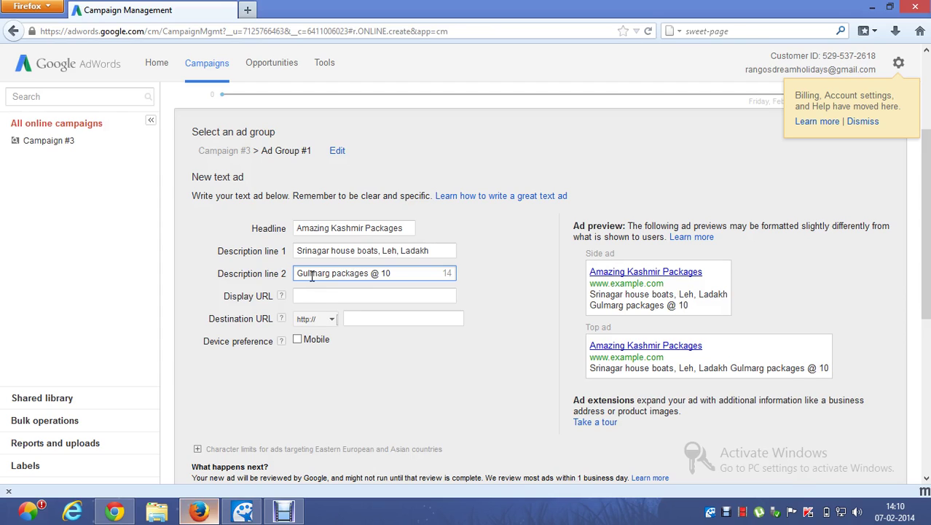
pyautogui.write('% discount')
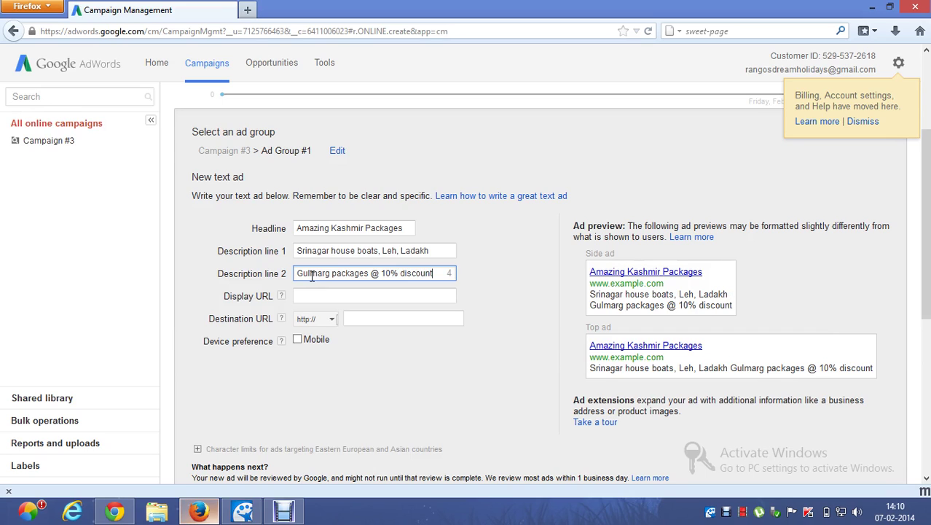
pyautogui.click(314, 296)
pyautogui.click(315, 295)
pyautogui.write('www')
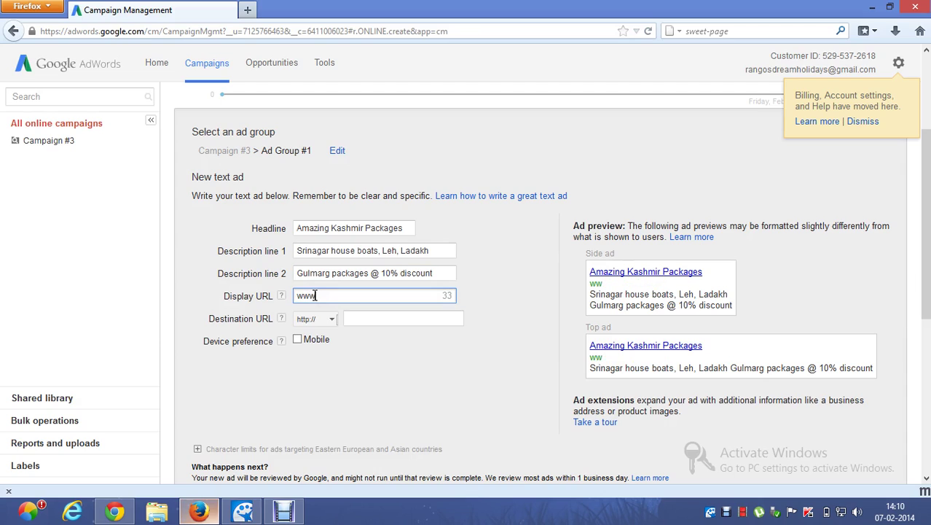
pyautogui.write('.reliefholi')
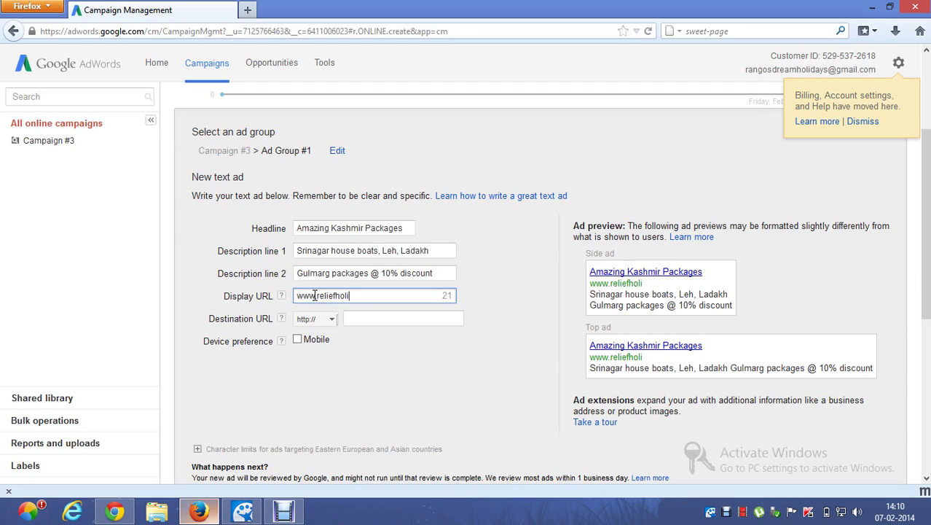
pyautogui.write('days.com')
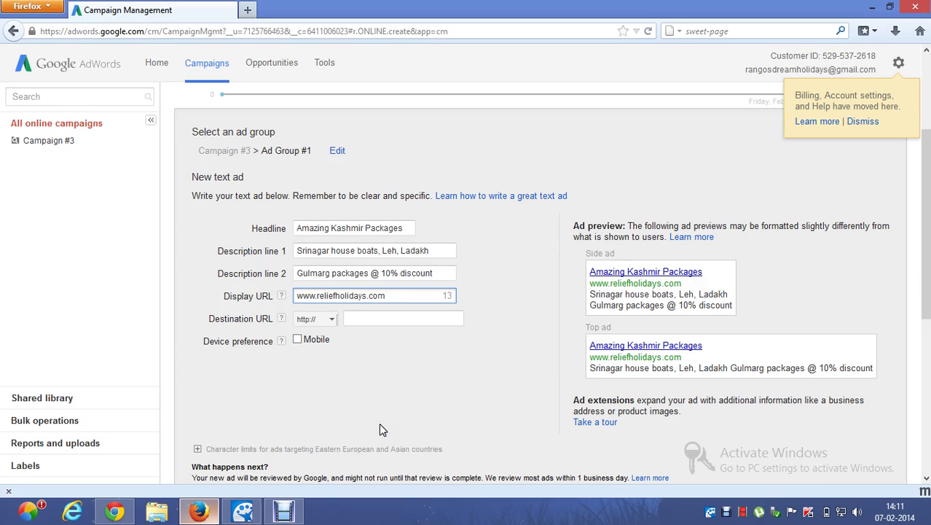
# Open the Relief Holidays website in a new tab, then go back to the ad form
pyautogui.hotkey('ctrl', 't')
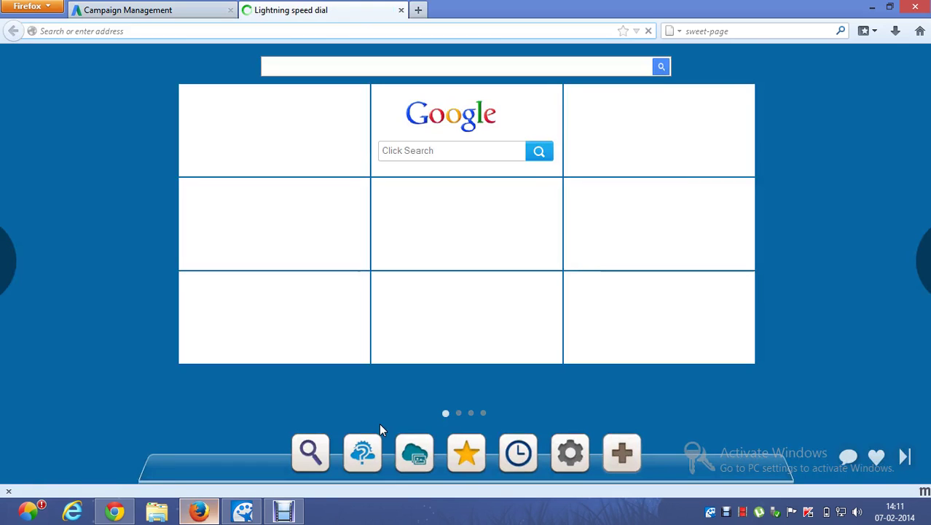
pyautogui.write('relefholidays.com/')
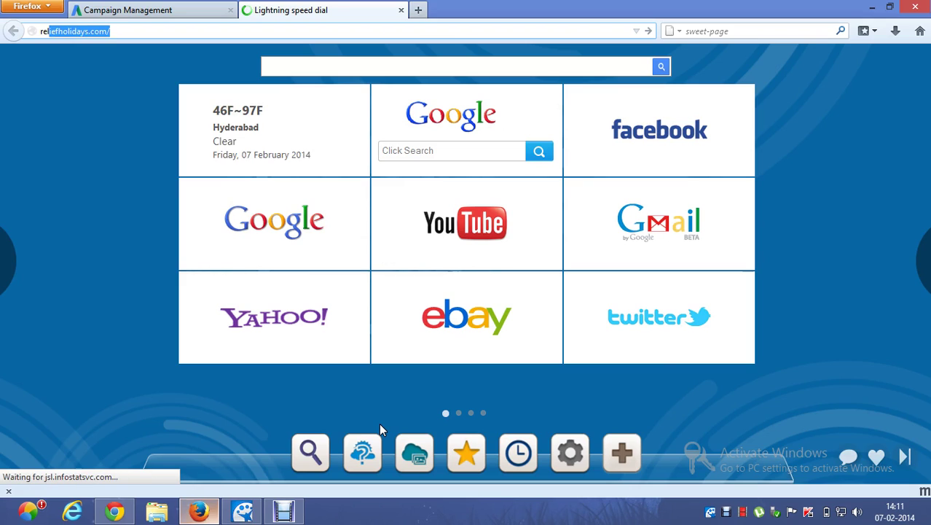
pyautogui.press('Return')
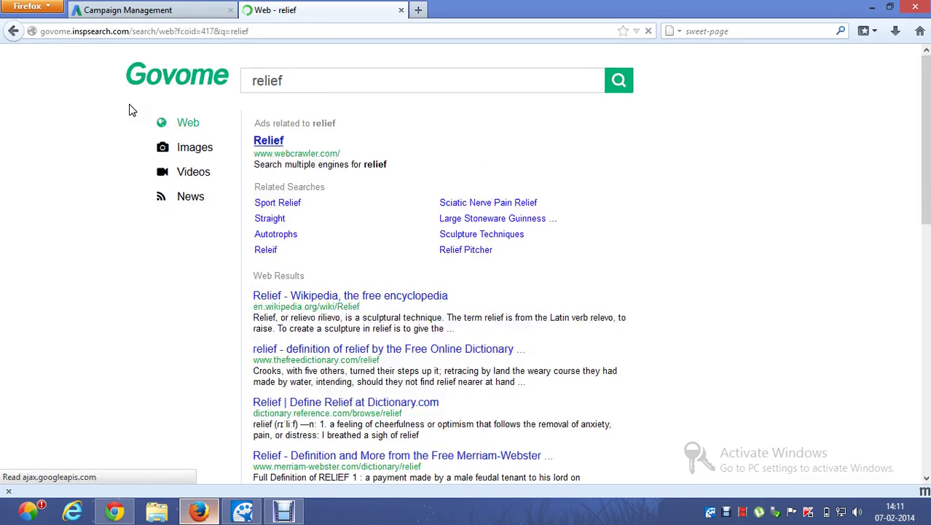
pyautogui.click(177, 29)
pyautogui.write('reliefholidays.com/')
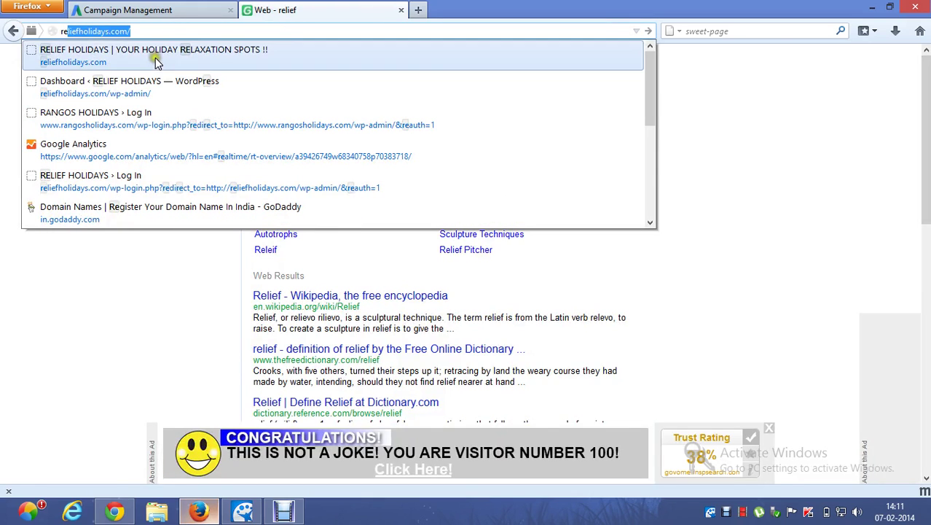
pyautogui.click(156, 58)
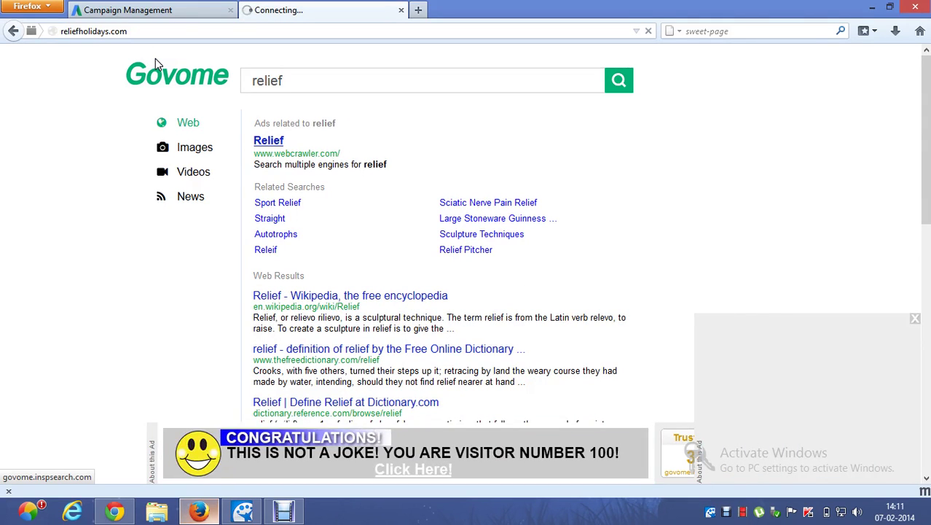
pyautogui.click(162, 11)
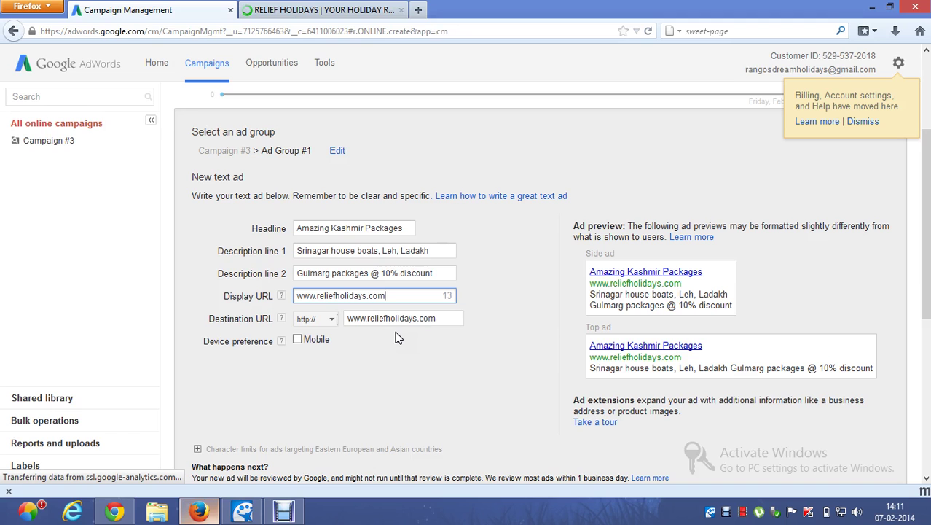
# Close the related searches sidebar on the Relief Holidays site
pyautogui.click(330, 10)
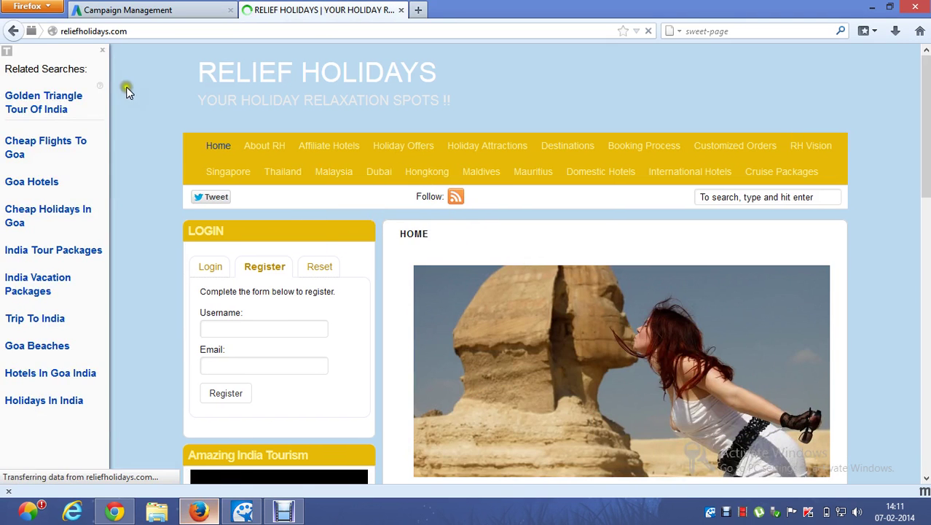
pyautogui.click(107, 52)
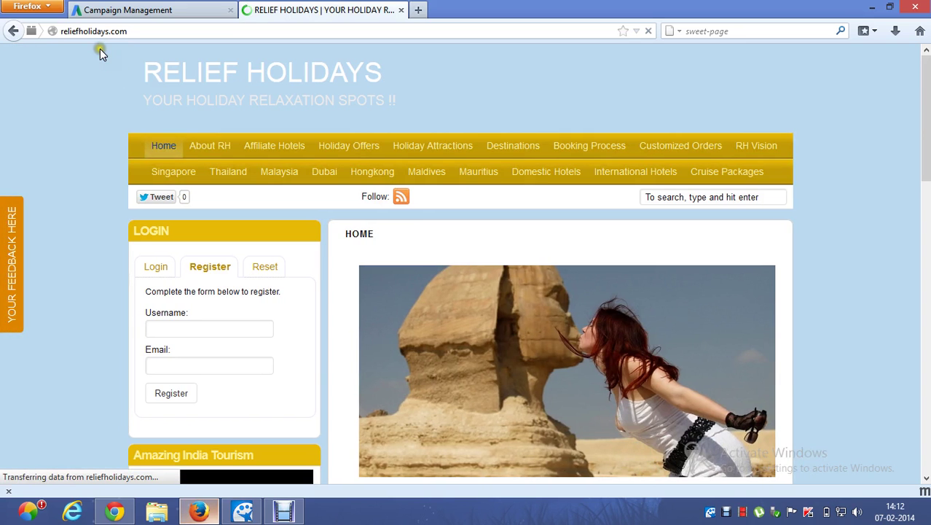
pyautogui.click(127, 8)
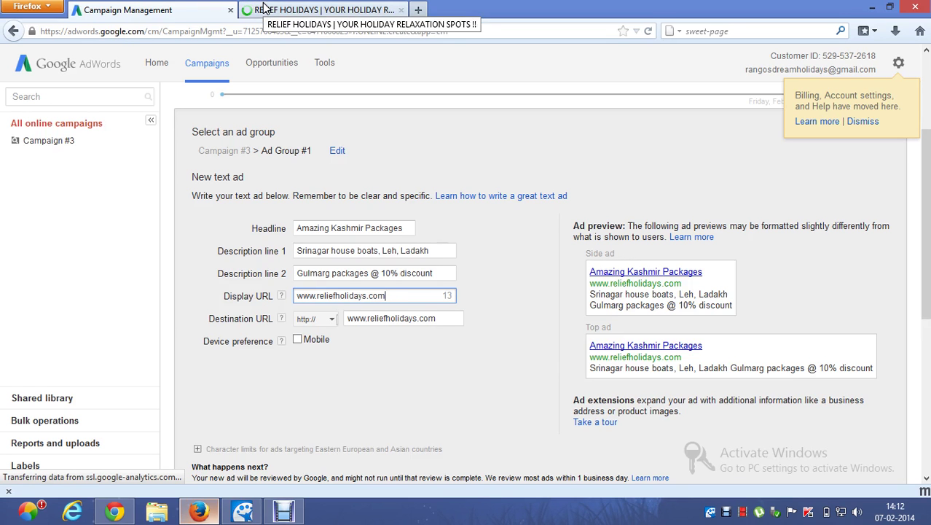
pyautogui.click(266, 9)
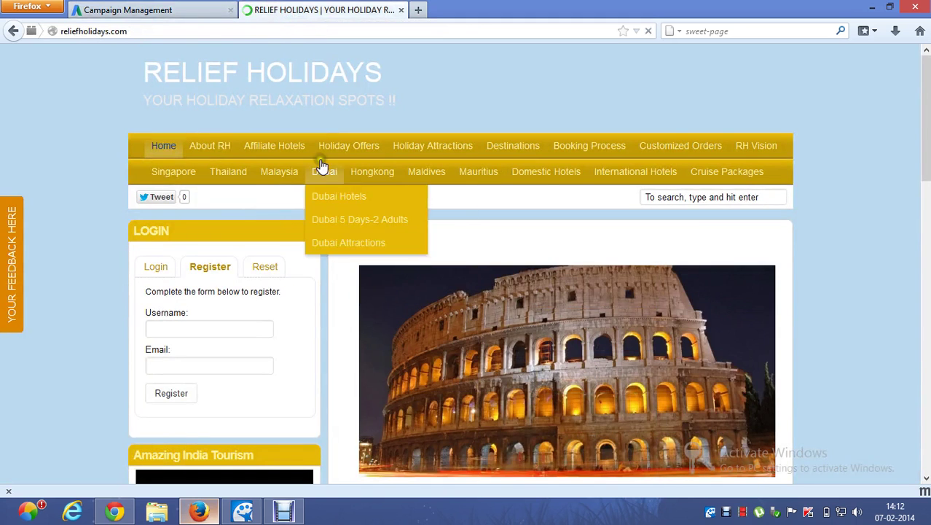
# Open and review the Holiday Offers > Domestic Packages > 3 days-2 Adults page
pyautogui.moveTo(355, 153)
pyautogui.moveTo(364, 171)
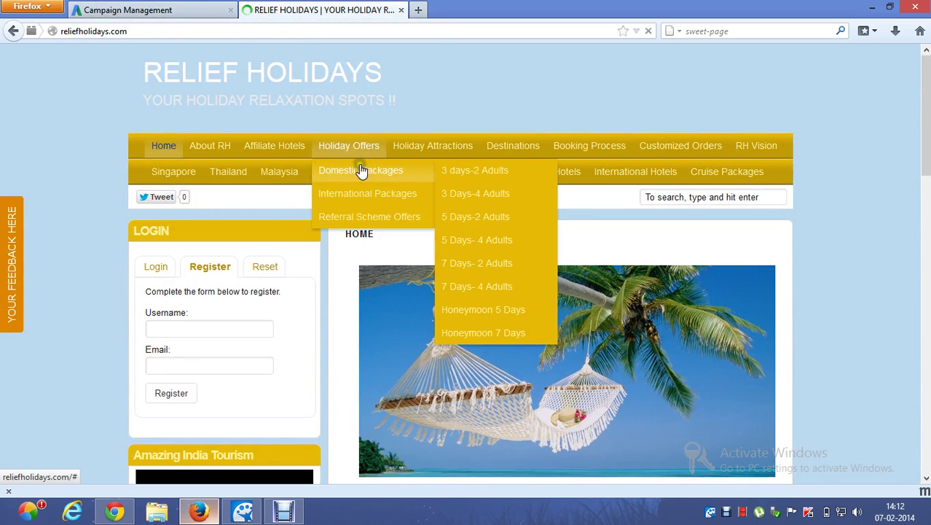
pyautogui.click(483, 173)
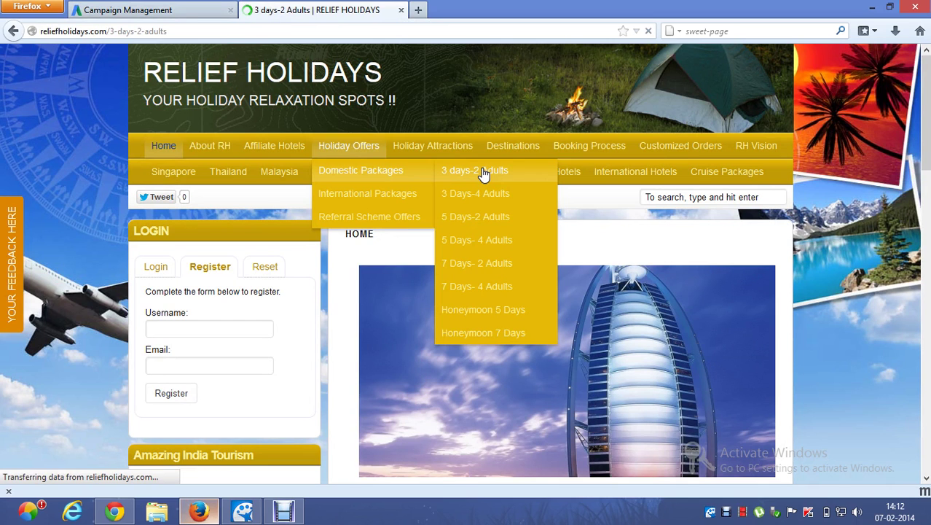
pyautogui.scroll(-1, 832, 288)
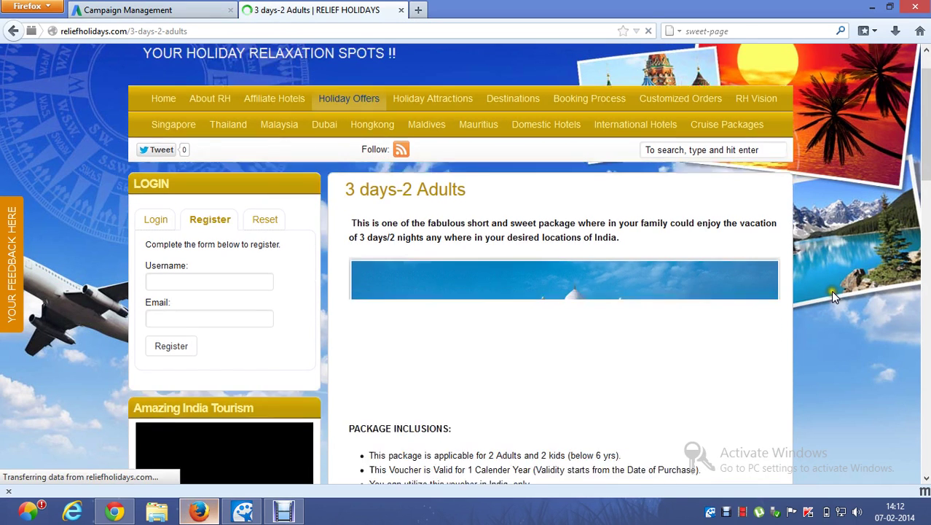
pyautogui.scroll(-8, 831, 291)
pyautogui.scroll(5, 806, 263)
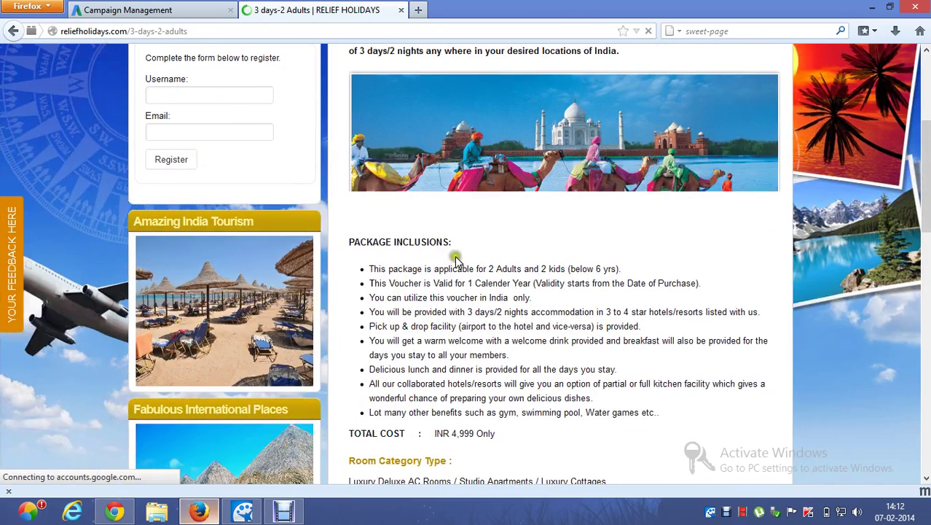
pyautogui.scroll(-5, 626, 306)
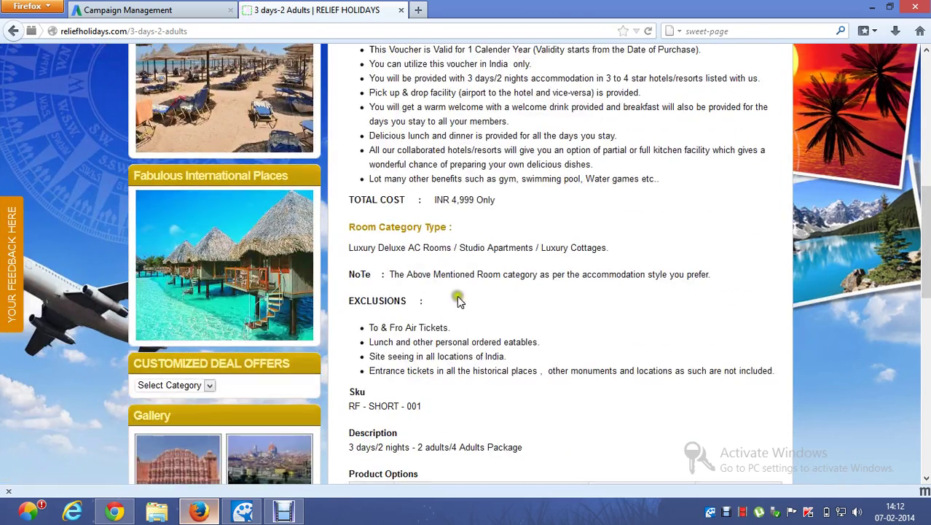
pyautogui.scroll(-3, 488, 263)
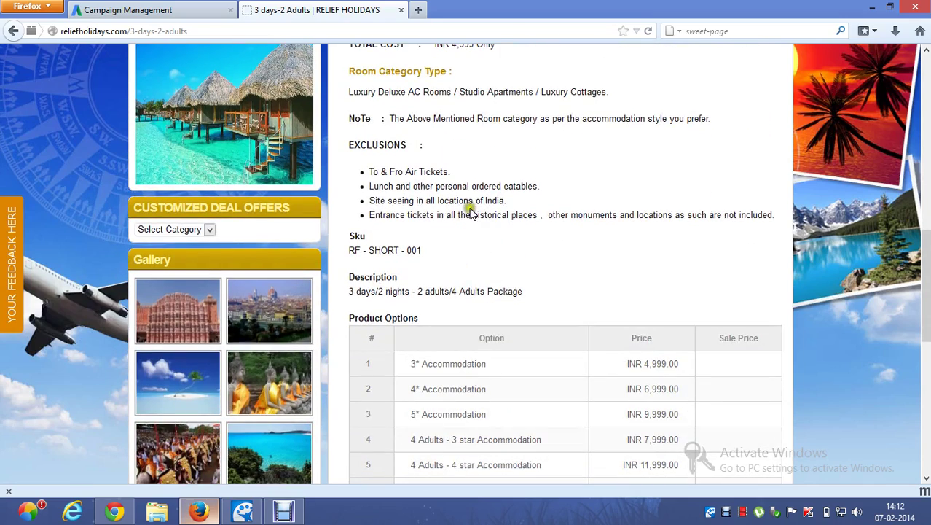
pyautogui.scroll(-3, 551, 202)
pyautogui.scroll(-2, 643, 337)
pyautogui.scroll(-5, 612, 341)
pyautogui.scroll(12, 555, 312)
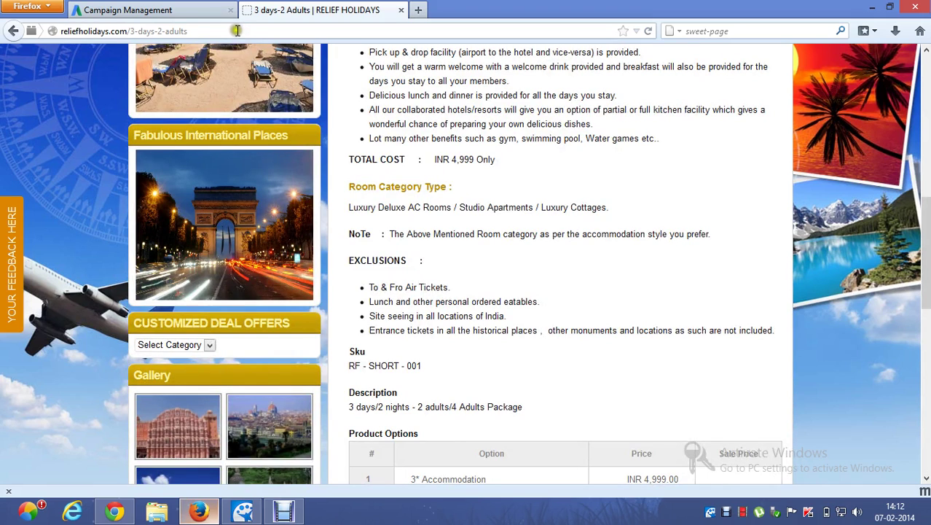
pyautogui.click(191, 7)
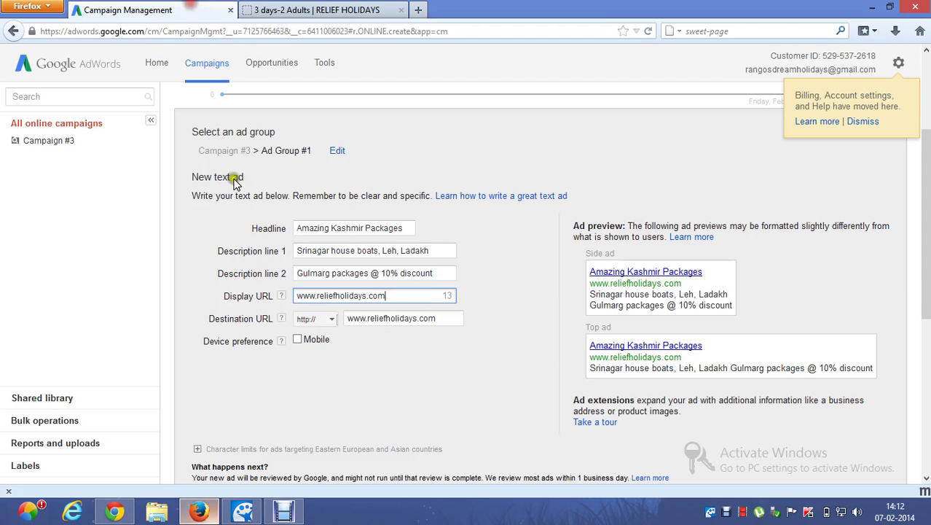
pyautogui.moveTo(442, 318); pyautogui.dragTo(350, 325)
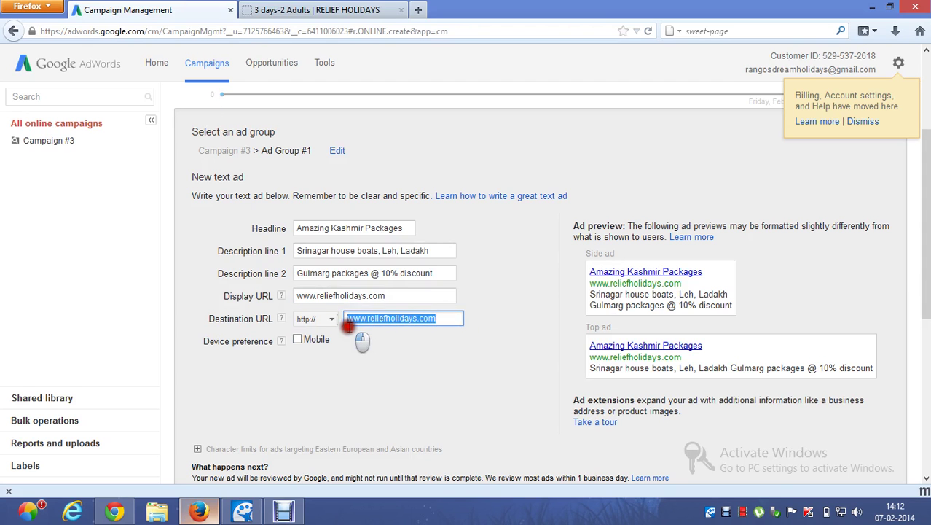
pyautogui.hotkey('ctrl', 'v')
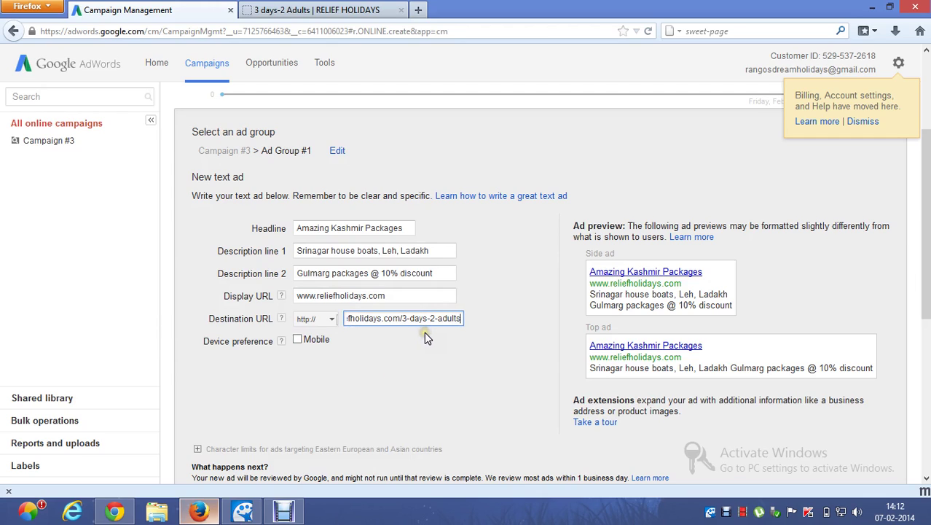
pyautogui.press('Left')
pyautogui.press('Left')
pyautogui.press('Left')
pyautogui.press('Left')
pyautogui.press('Left')
pyautogui.press('Left')
pyautogui.press('Left')
pyautogui.press('Left')
pyautogui.press('Left')
pyautogui.press('Left')
pyautogui.press('Left')
pyautogui.press('Left')
pyautogui.press('Left')
pyautogui.press('Left')
pyautogui.press('Left')
pyautogui.press('Left')
pyautogui.press('Left')
pyautogui.press('Left')
pyautogui.press('Left')
pyautogui.press('Left')
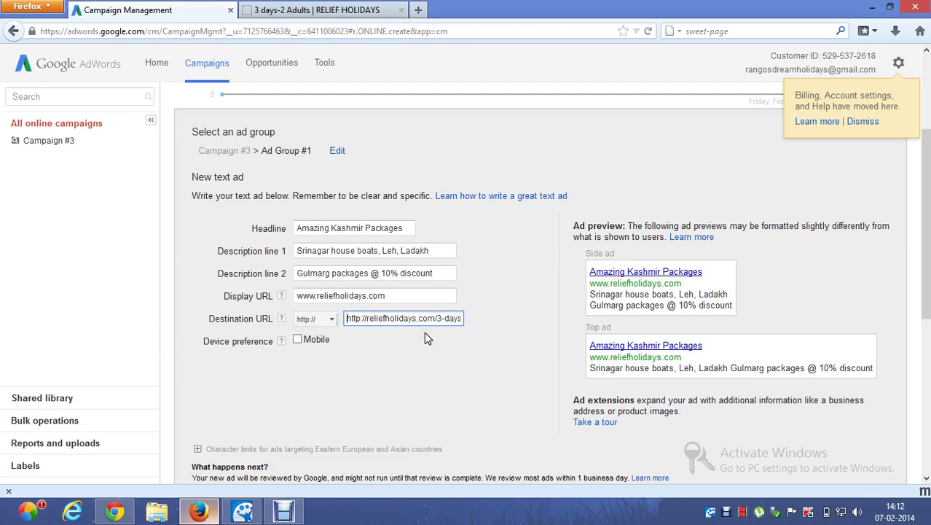
pyautogui.press('Right')
pyautogui.press('Right')
pyautogui.press('Right')
pyautogui.press('Right')
pyautogui.press('Right')
pyautogui.press('Right')
pyautogui.press('Right')
pyautogui.press('Right')
pyautogui.press('Right')
pyautogui.press('Right')
pyautogui.press('Right')
pyautogui.press('Right')
pyautogui.press('Right')
pyautogui.press('Right')
pyautogui.press('Right')
pyautogui.press('Right')
pyautogui.press('Right')
pyautogui.press('Right')
pyautogui.press('Right')
pyautogui.press('Right')
pyautogui.press('Right')
pyautogui.press('Right')
pyautogui.press('Right')
pyautogui.press('Right')
pyautogui.press('Right')
pyautogui.press('Right')
pyautogui.press('Right')
pyautogui.press('Right')
pyautogui.press('Right')
pyautogui.press('Right')
pyautogui.press('Right')
pyautogui.press('Right')
pyautogui.press('Right')
pyautogui.press('Right')
pyautogui.press('Right')
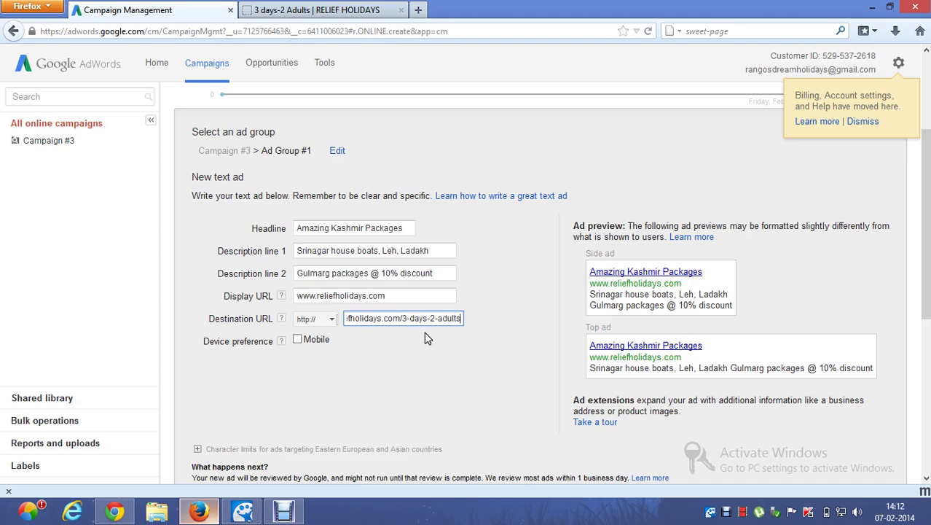
pyautogui.click(370, 353)
# Tick Mobile under Device preference and review the resulting mobile ad preview
pyautogui.click(298, 339)
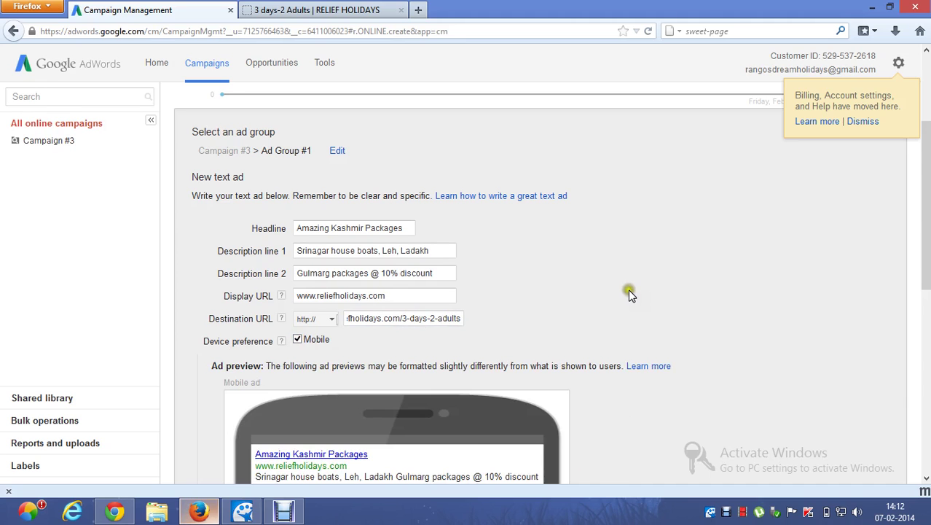
pyautogui.scroll(-3, 627, 290)
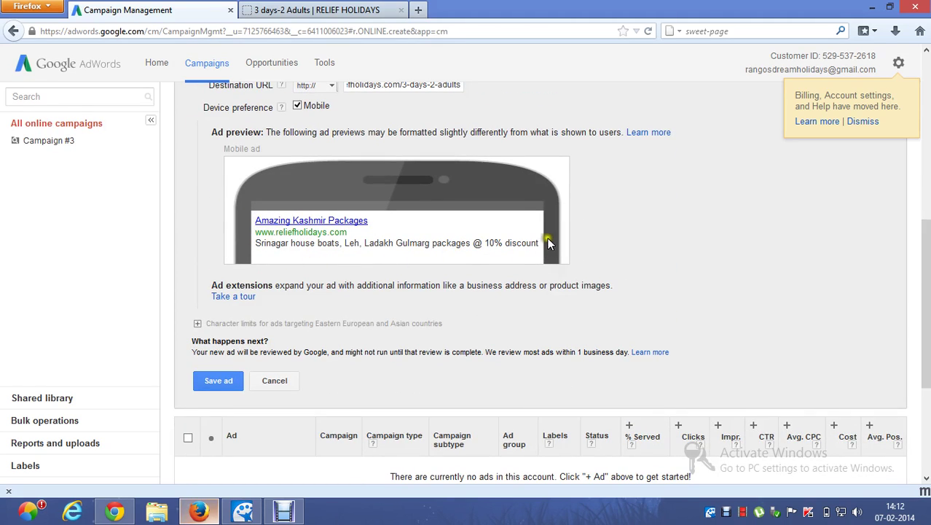
pyautogui.scroll(1, 611, 248)
pyautogui.scroll(2, 583, 244)
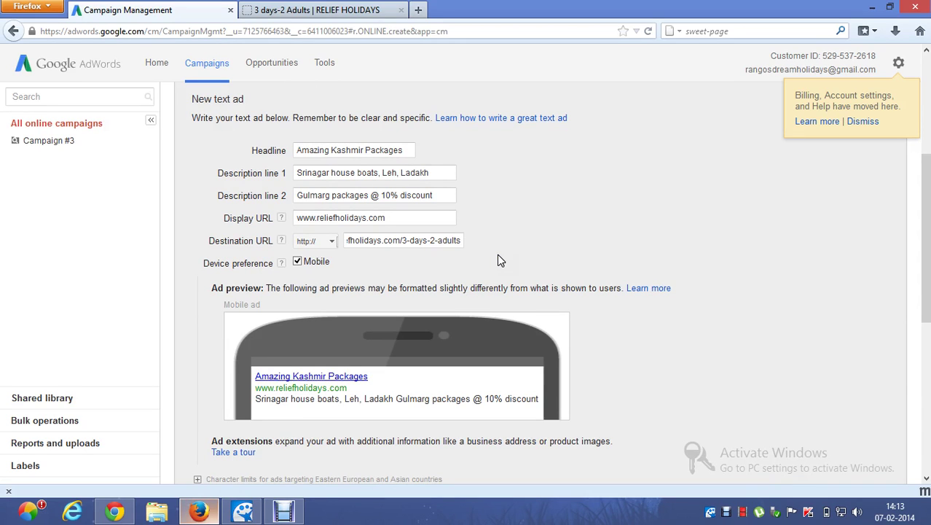
# Turn off the mobile device preference and save the Amazing Kashmir Packages text ad
pyautogui.click(296, 261)
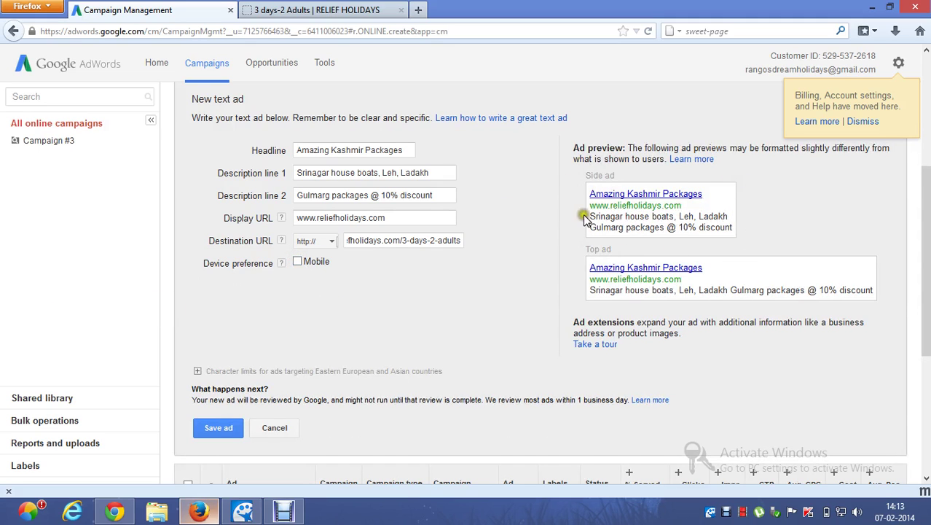
pyautogui.click(218, 430)
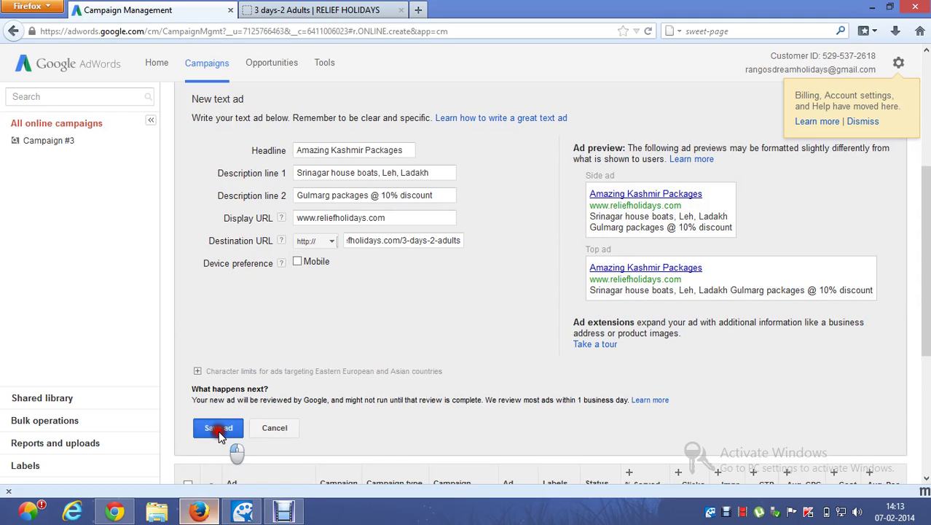